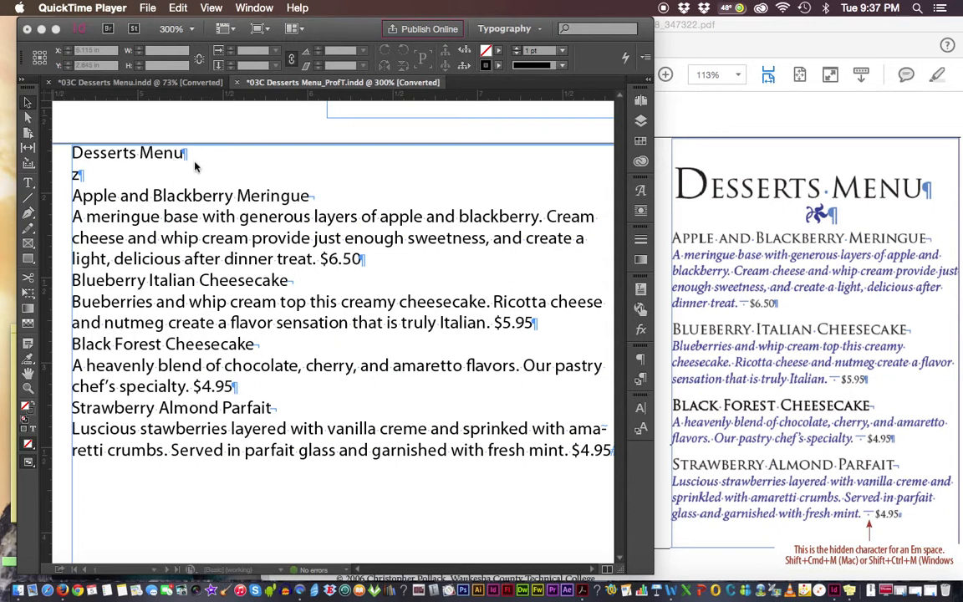
Step: Switch to the PDF in Acrobat Reader and review the 03C Desserts Menu sample, numbered instructions and formatting markup
click(769, 120)
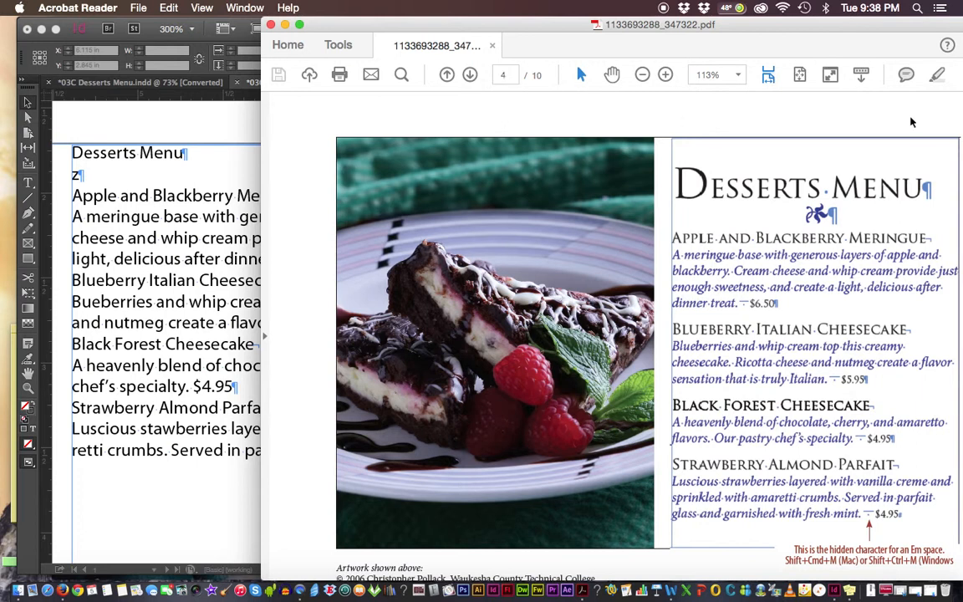
click(613, 75)
scroll(685, 107, down, 1)
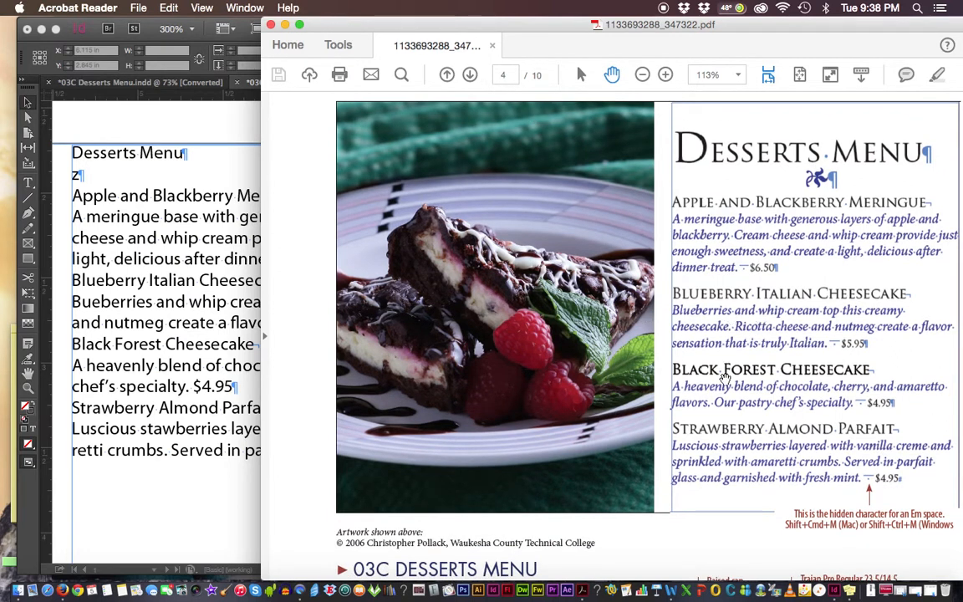
scroll(660, 367, down, 2)
scroll(729, 339, down, 4)
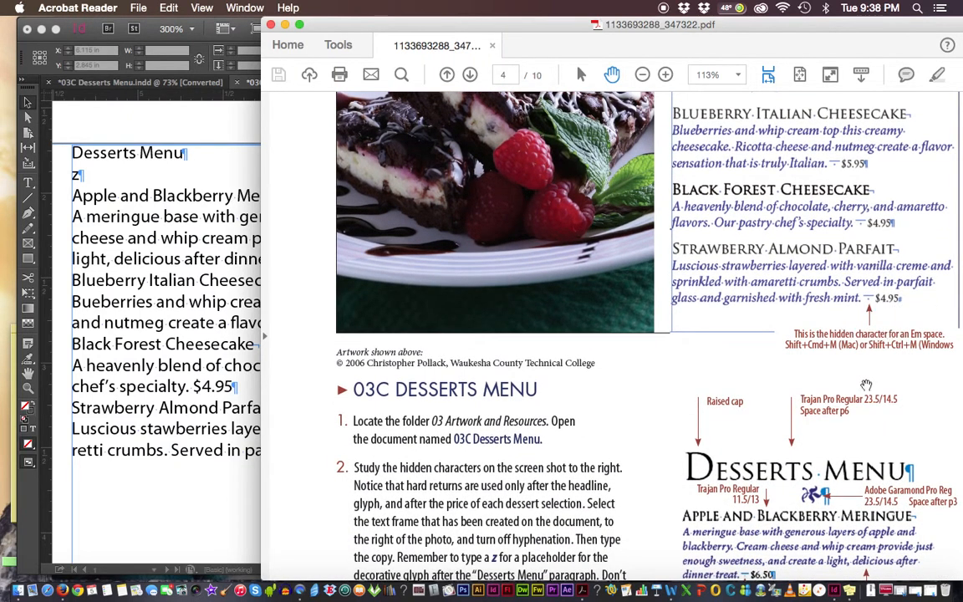
scroll(869, 339, down, 5)
scroll(875, 230, down, 1)
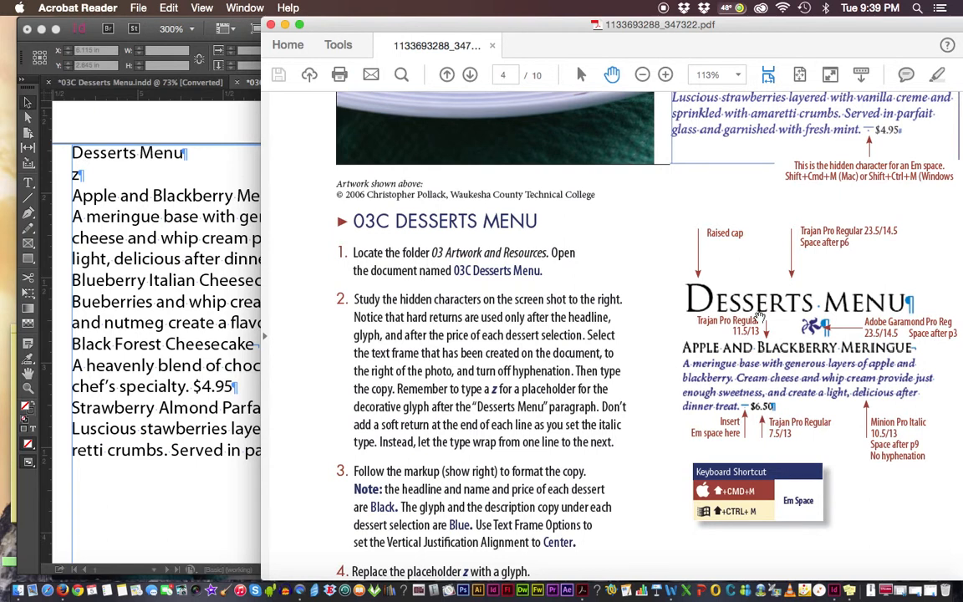
scroll(761, 301, down, 2)
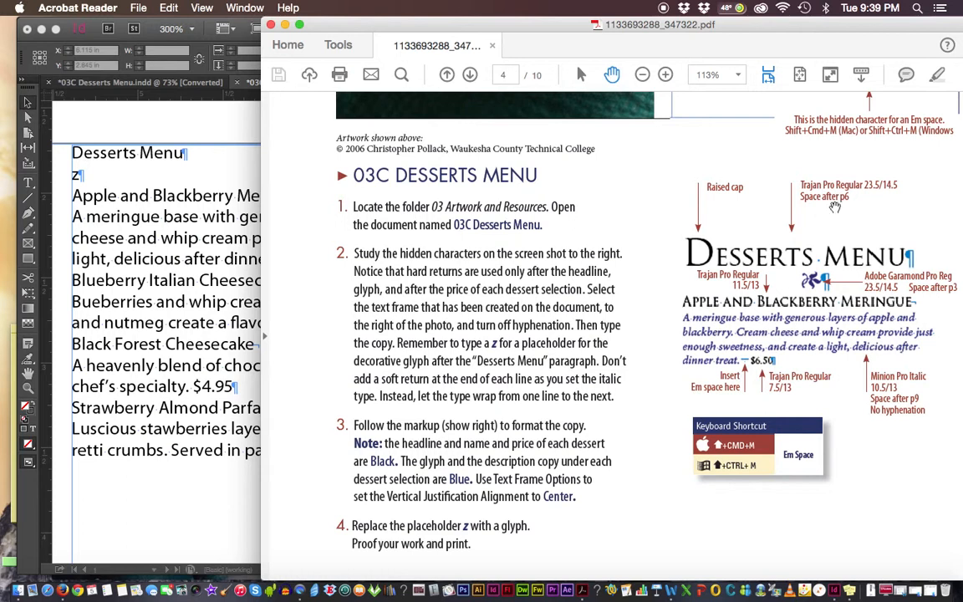
drag(834, 207, 811, 573)
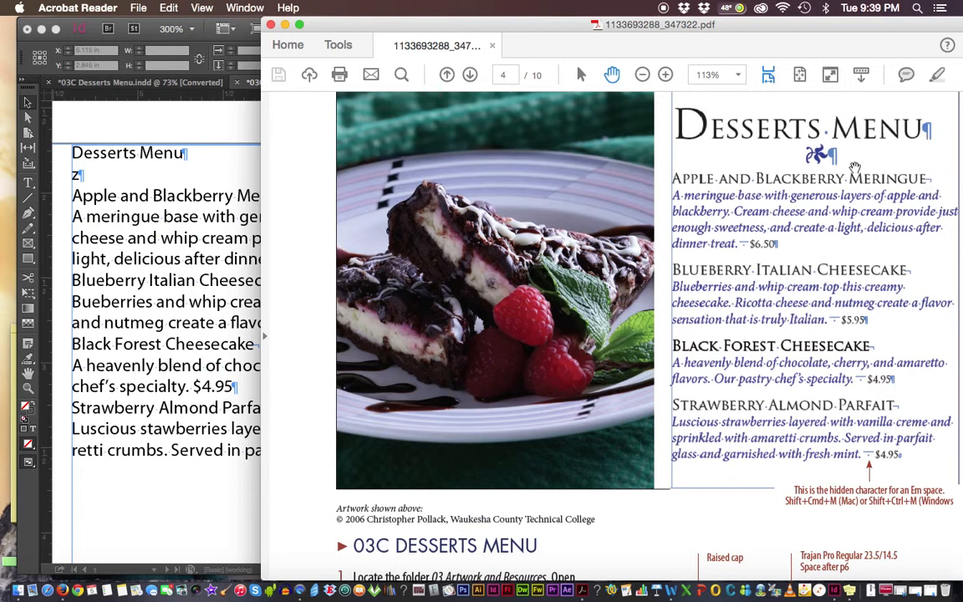
Step: Switch to InDesign and highlight "Cream" and "blackberry" in the first dessert description to compare its line breaks with the PDF sample
click(216, 134)
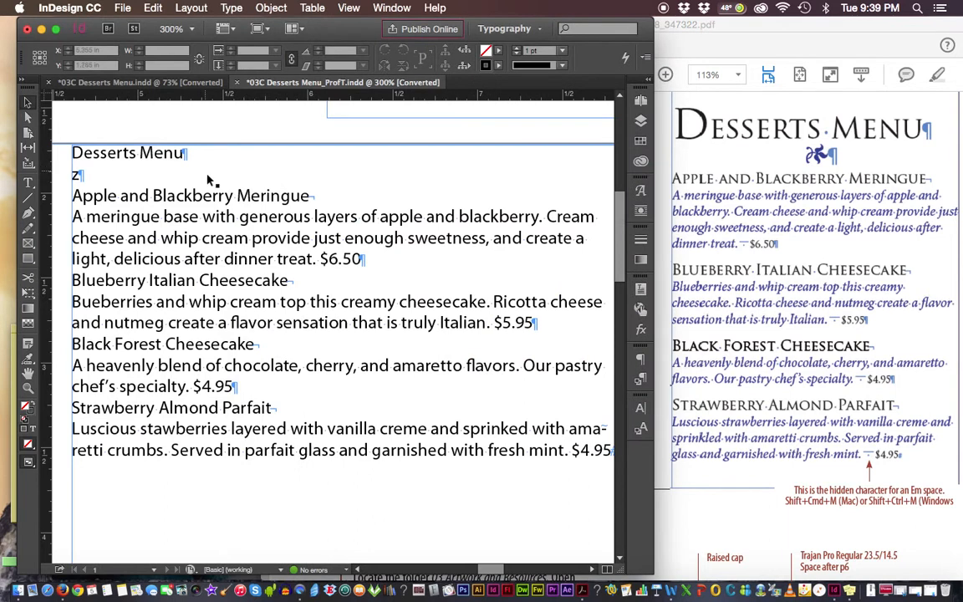
click(29, 180)
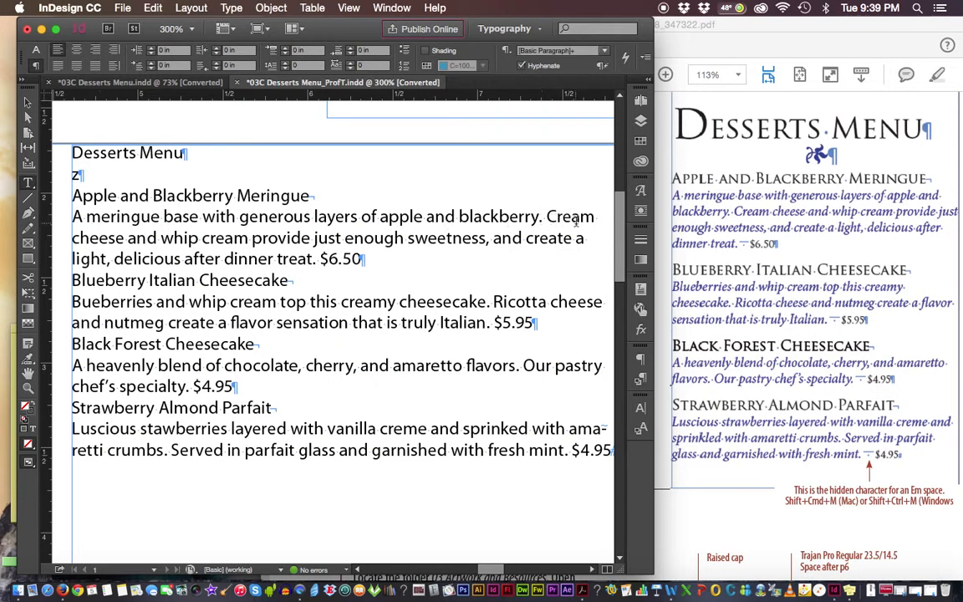
drag(593, 217, 547, 217)
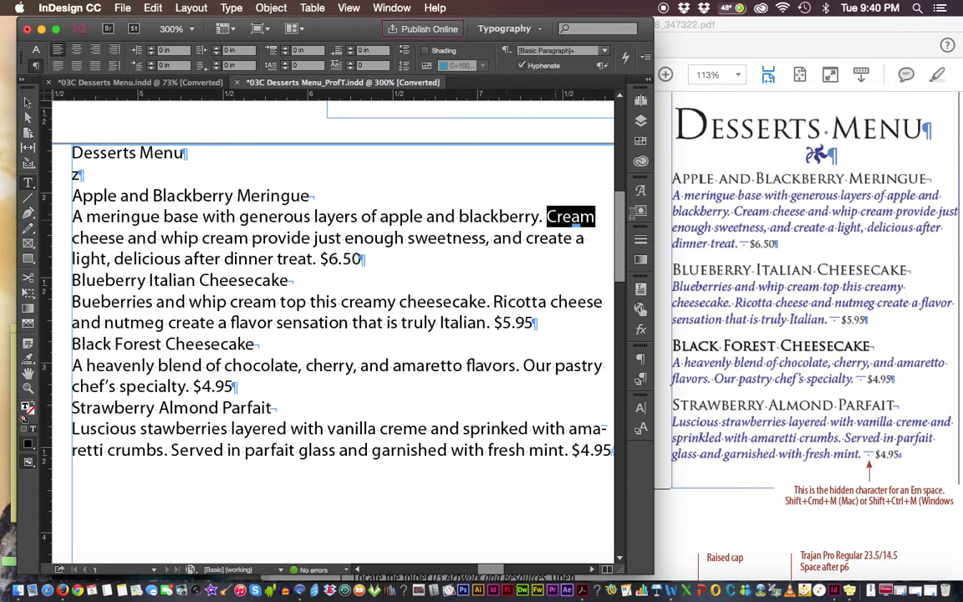
drag(540, 216, 460, 217)
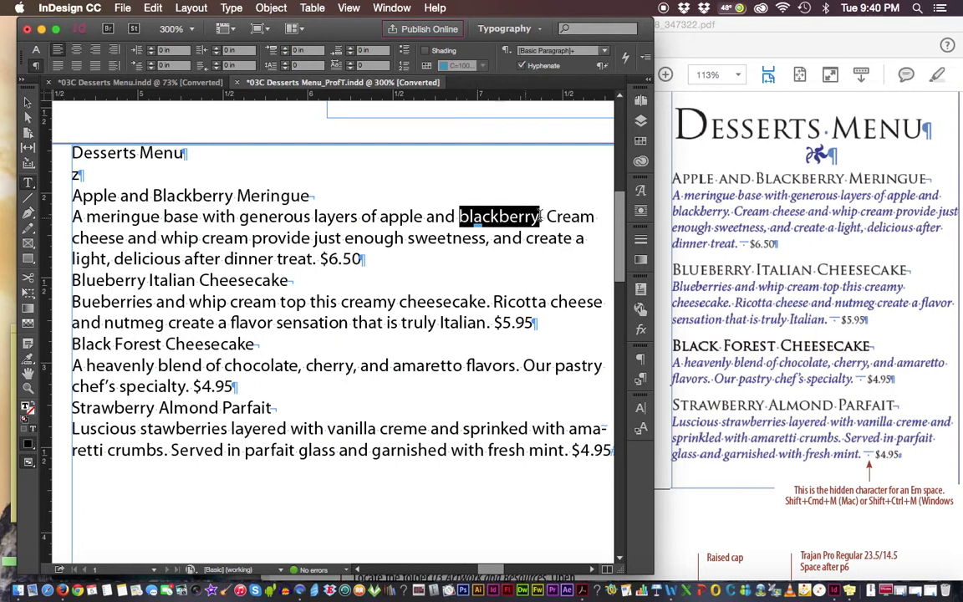
click(724, 211)
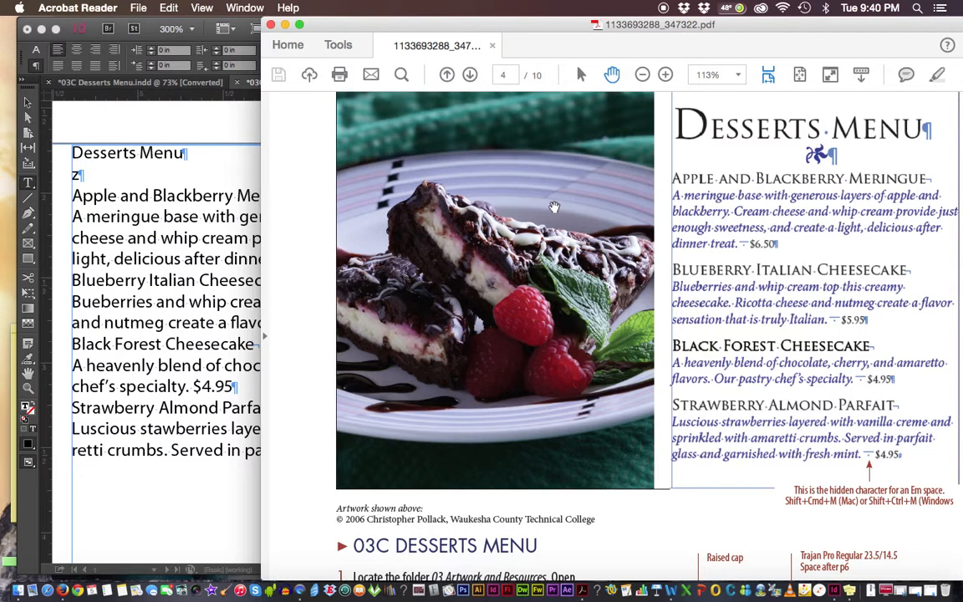
click(224, 164)
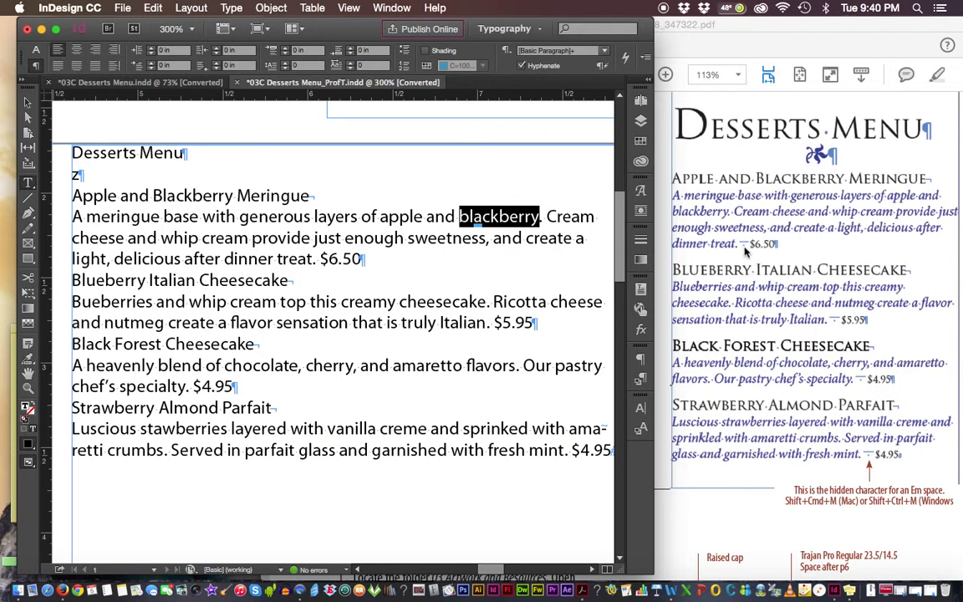
Step: Examine the gap between the first dessert's price and the Blueberry Italian Cheesecake heading in the PDF, and return to InDesign
click(670, 254)
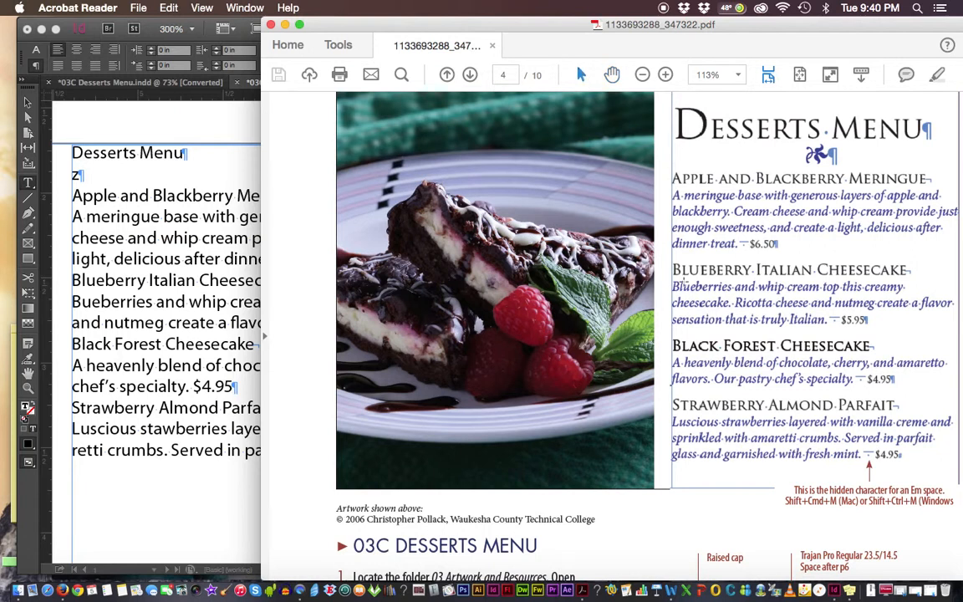
drag(679, 255, 694, 266)
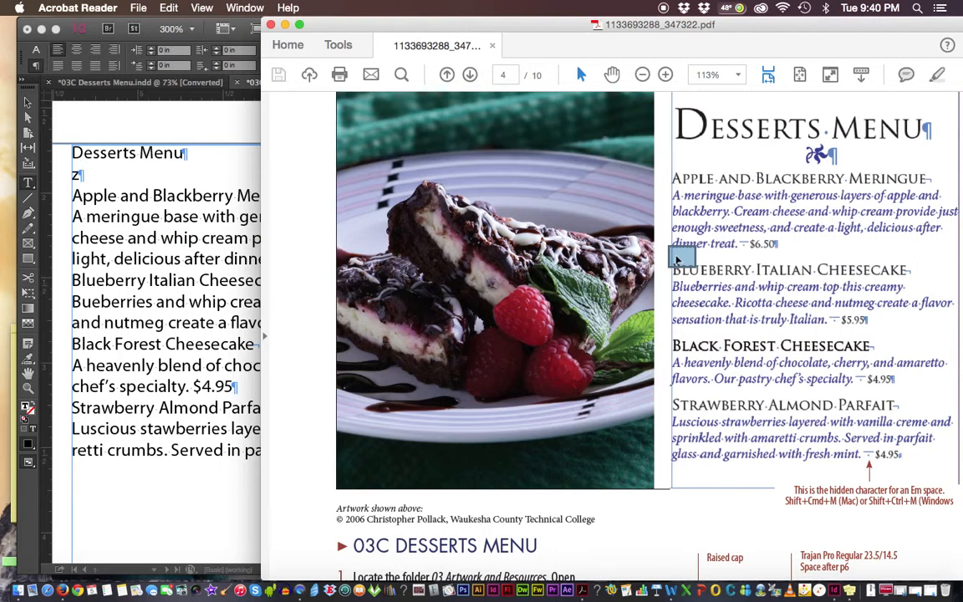
click(680, 253)
click(689, 251)
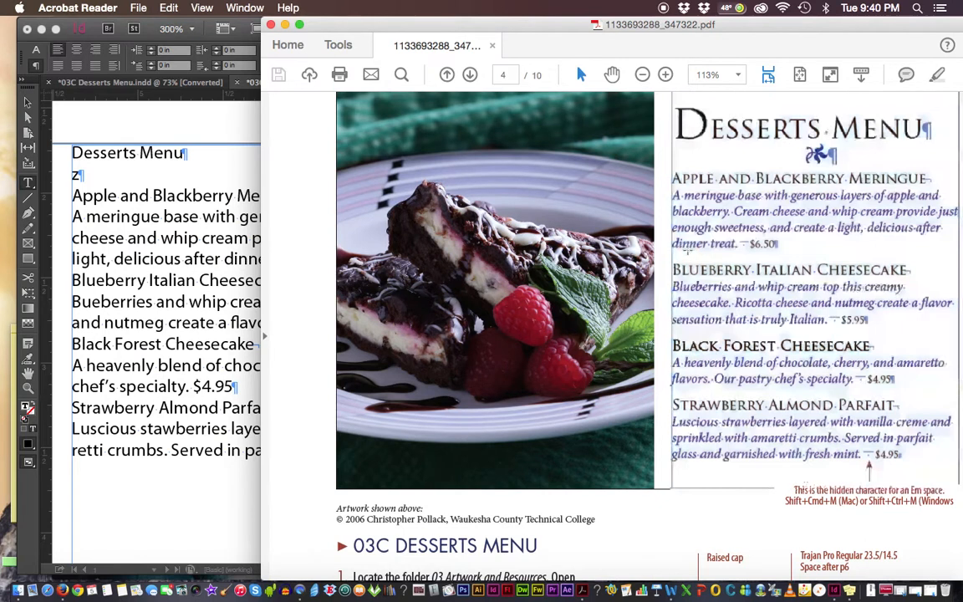
click(239, 126)
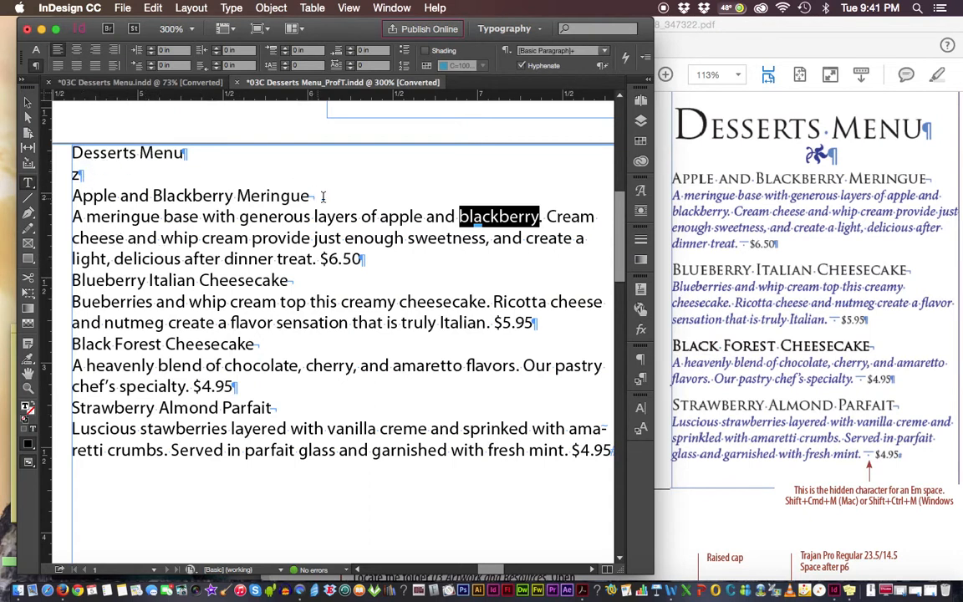
Step: Try adding an empty paragraph after the $6.50 price in InDesign, and remove it
click(366, 259)
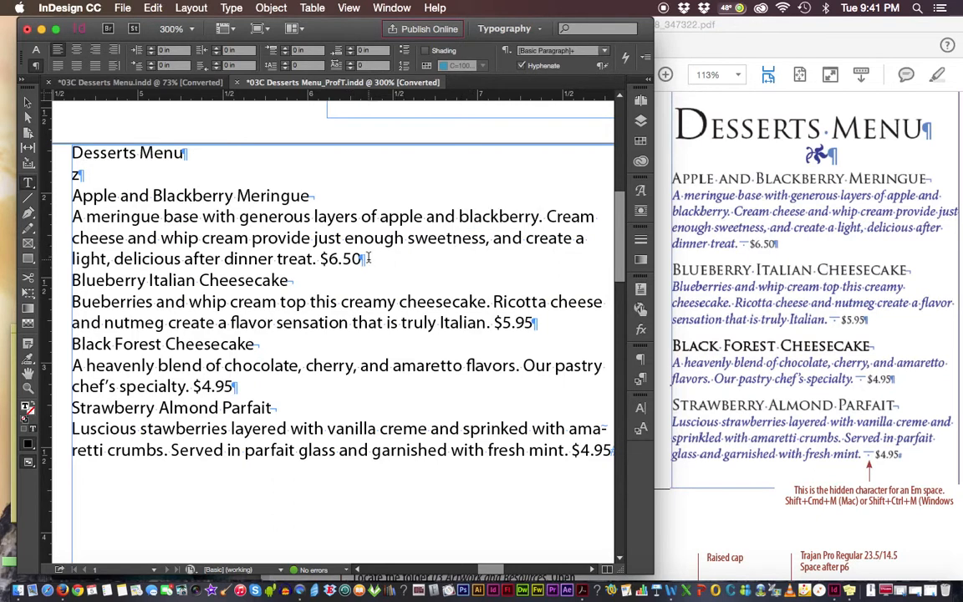
key(Return)
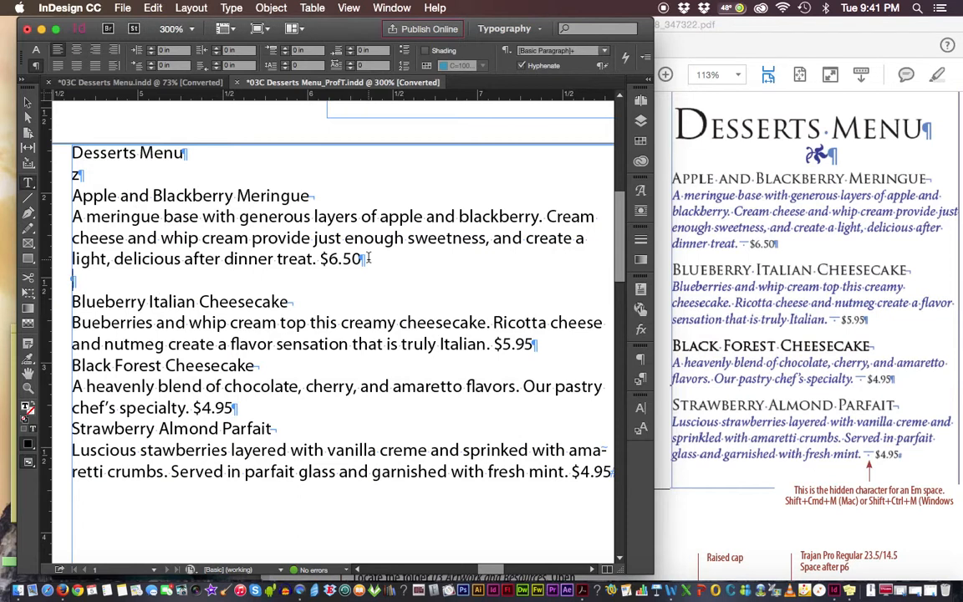
key(BackSpace)
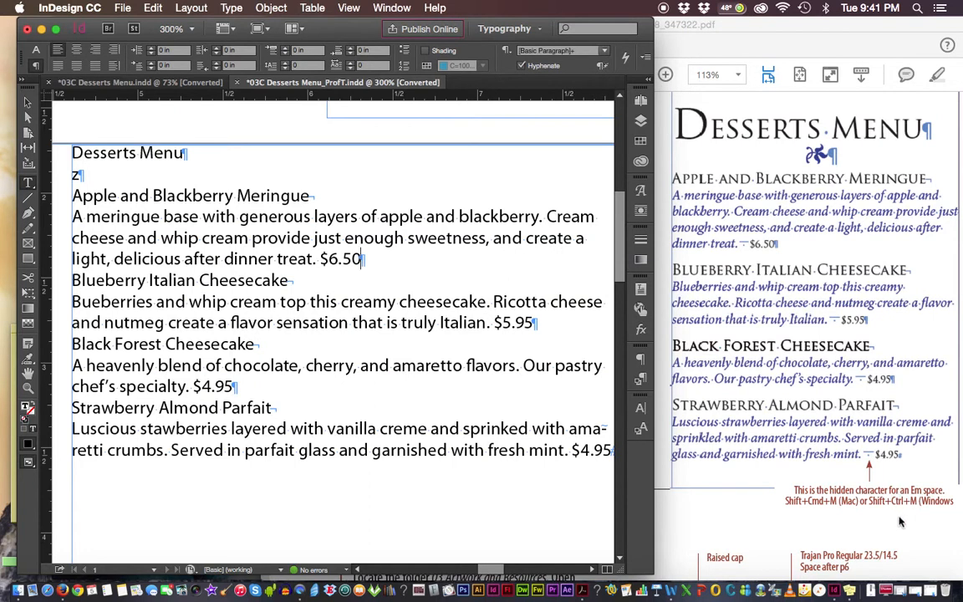
Step: Switch to the PDF and examine the annotated font, size, leading and spacing markup beside the 03C Desserts Menu instructions
click(928, 289)
click(613, 75)
scroll(850, 439, down, 10)
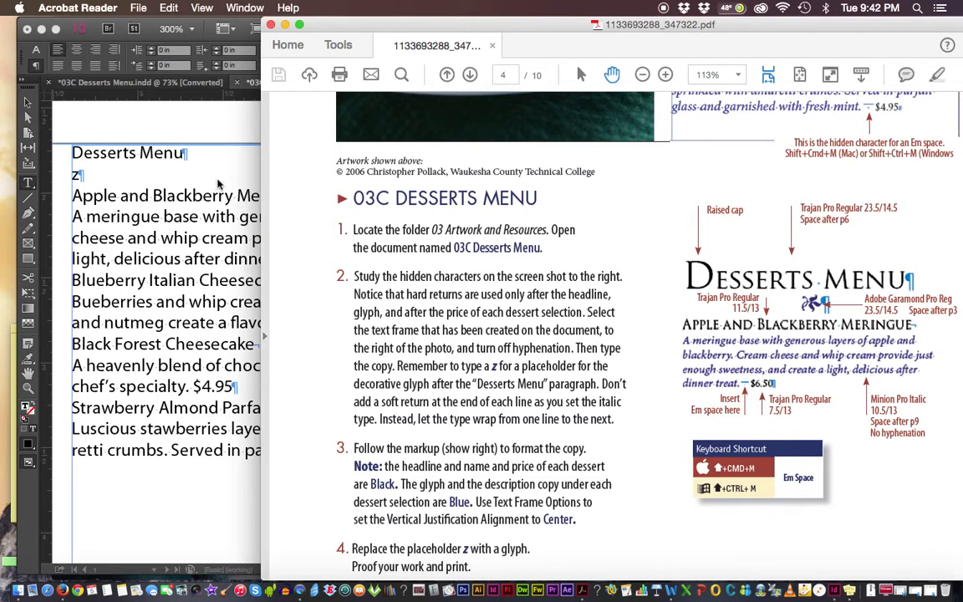
Step: Switch to InDesign and select all the text in the desserts menu text frame
click(219, 184)
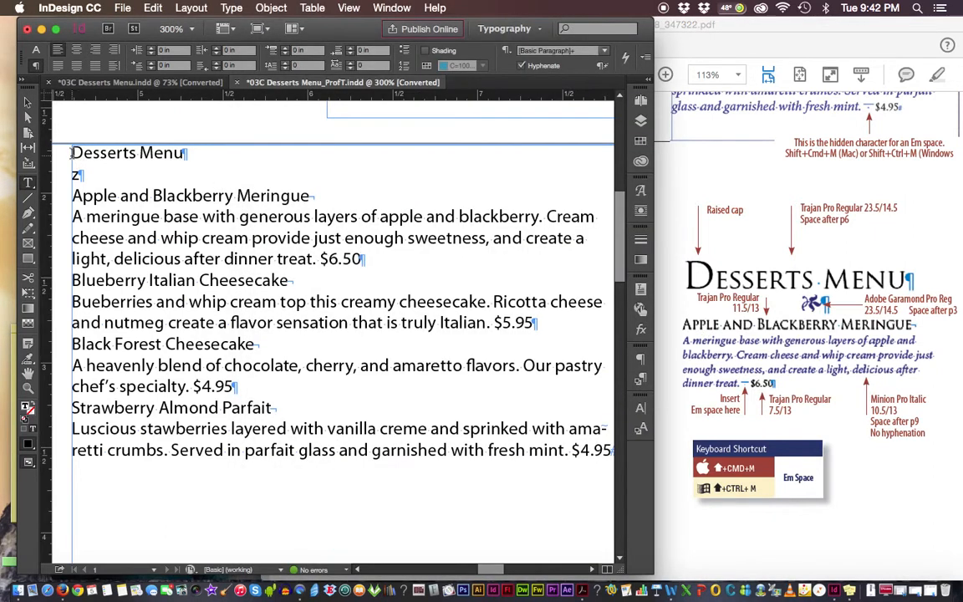
drag(72, 153, 184, 152)
key(super+a)
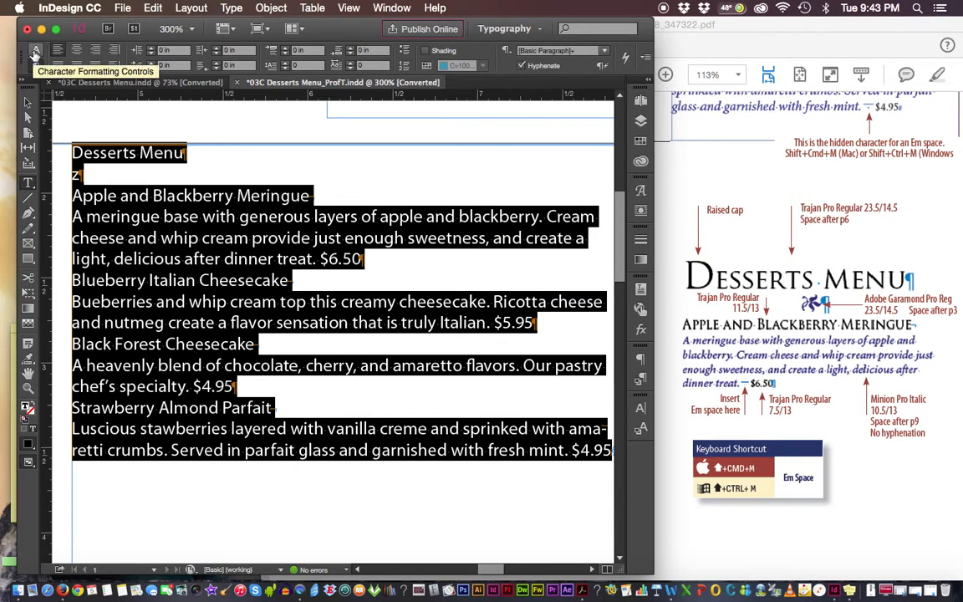
Step: Show the character formatting controls and open the Character panel for the selected text
click(36, 53)
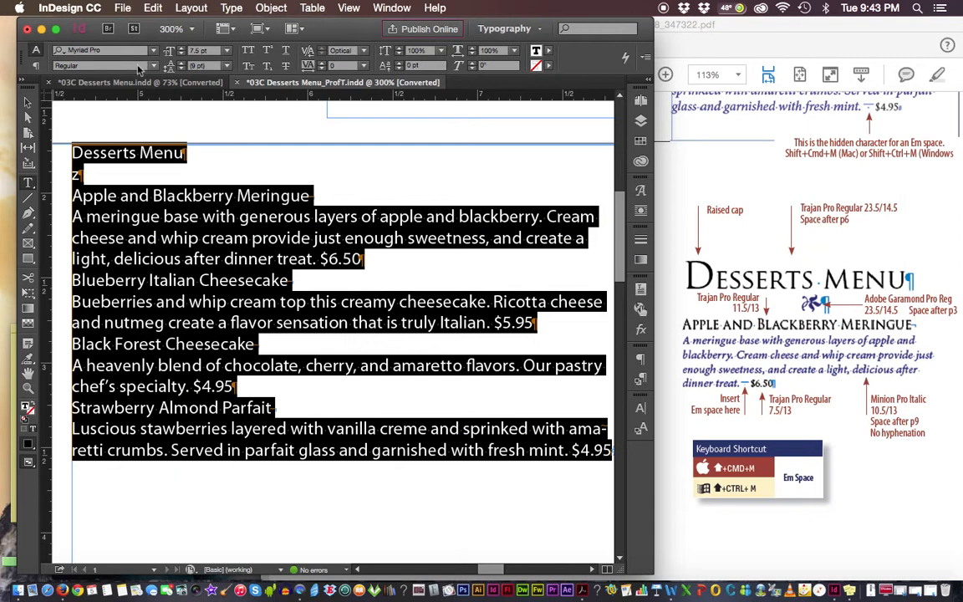
click(642, 191)
click(642, 192)
click(639, 411)
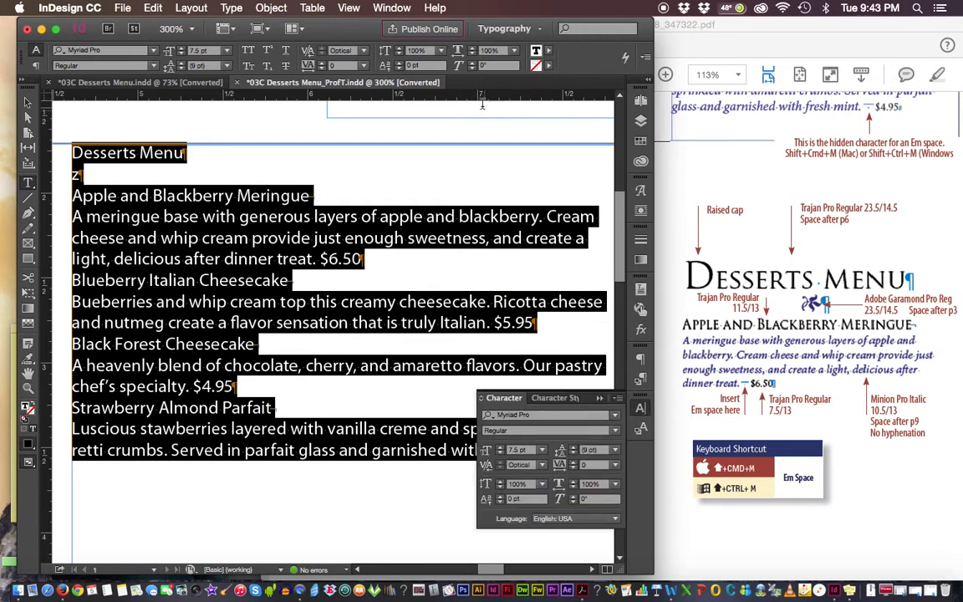
click(389, 8)
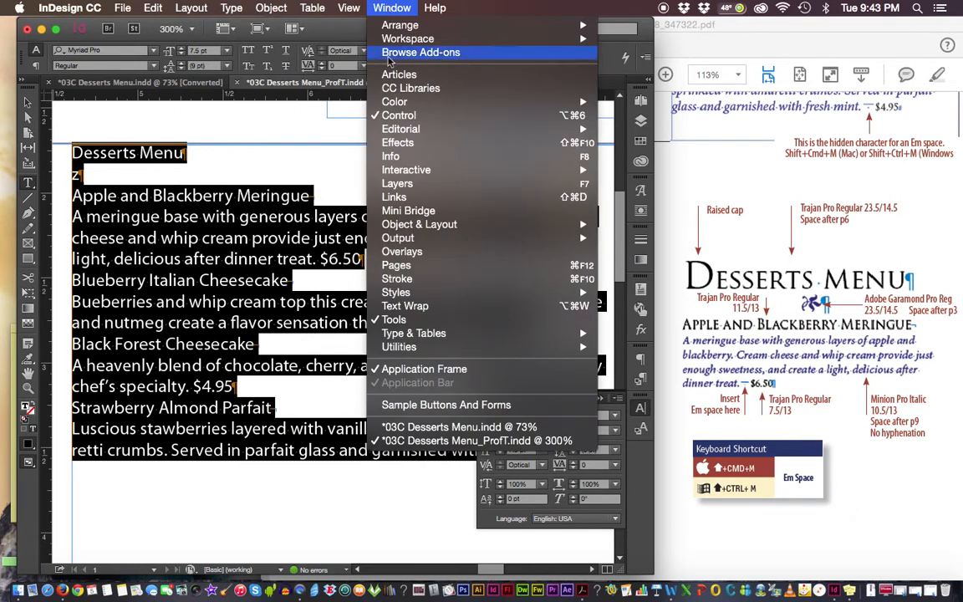
mouse_move(404, 336)
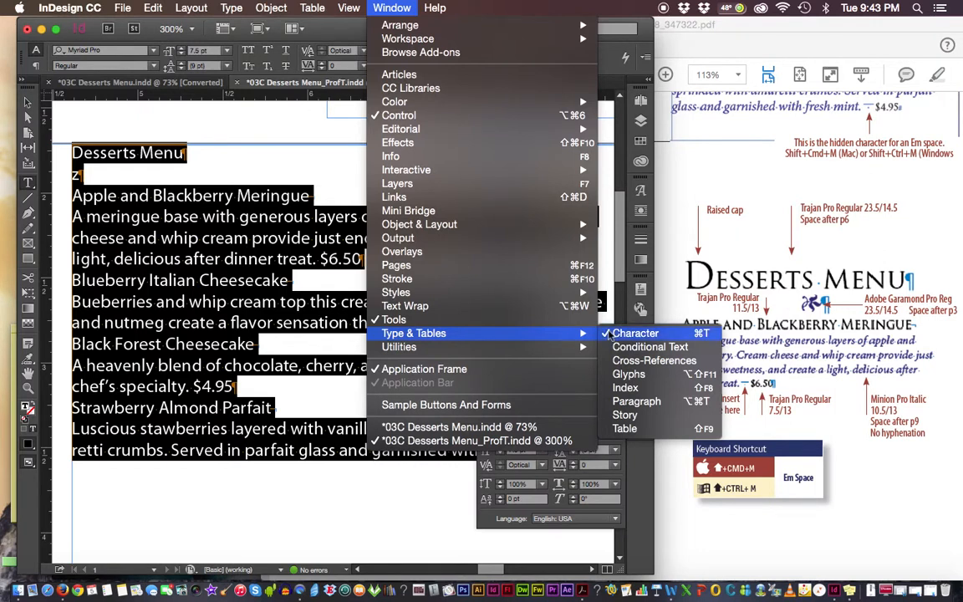
click(329, 154)
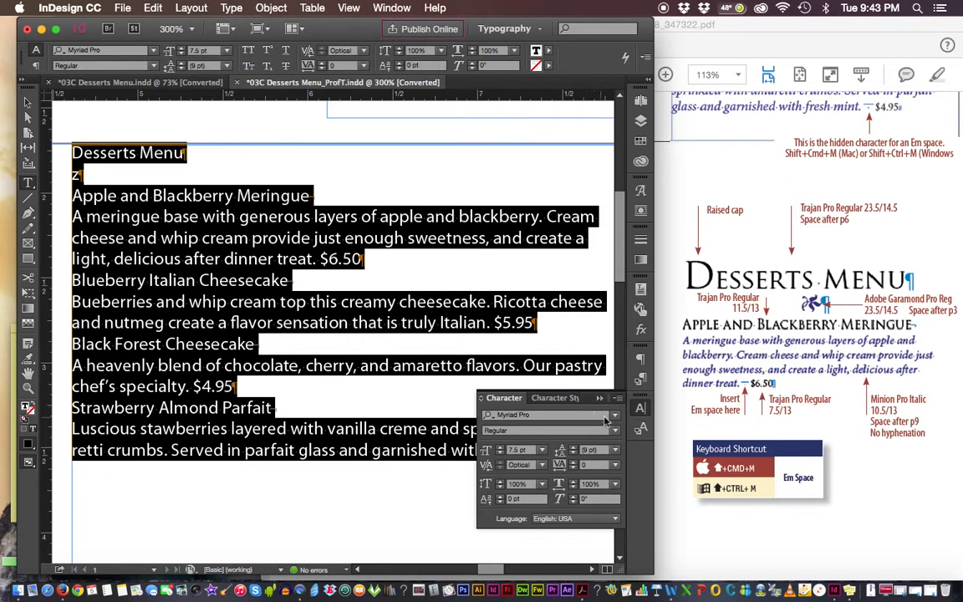
Step: Set the font of the selected menu text to Trajan Pro
click(613, 416)
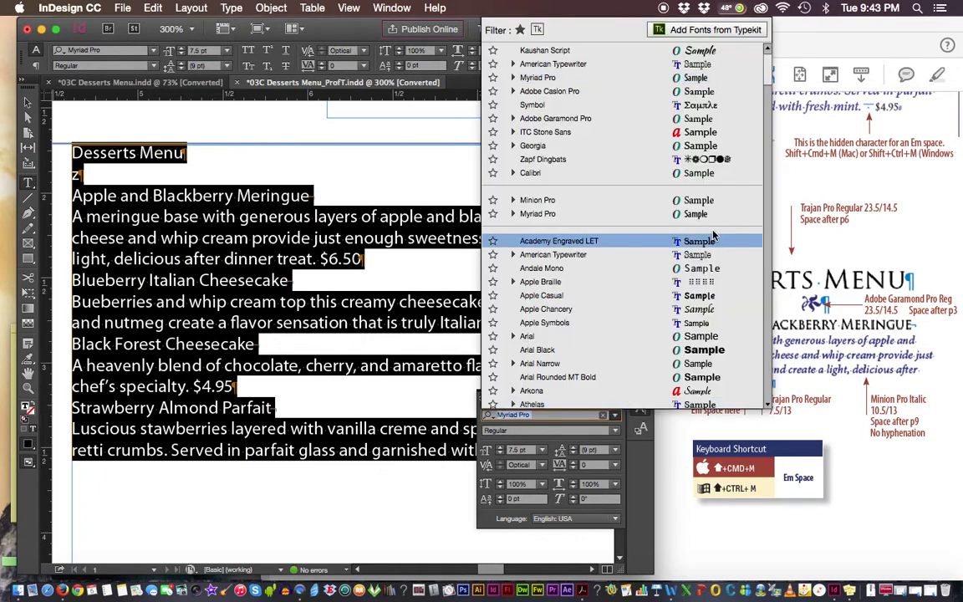
scroll(766, 295, down, 10)
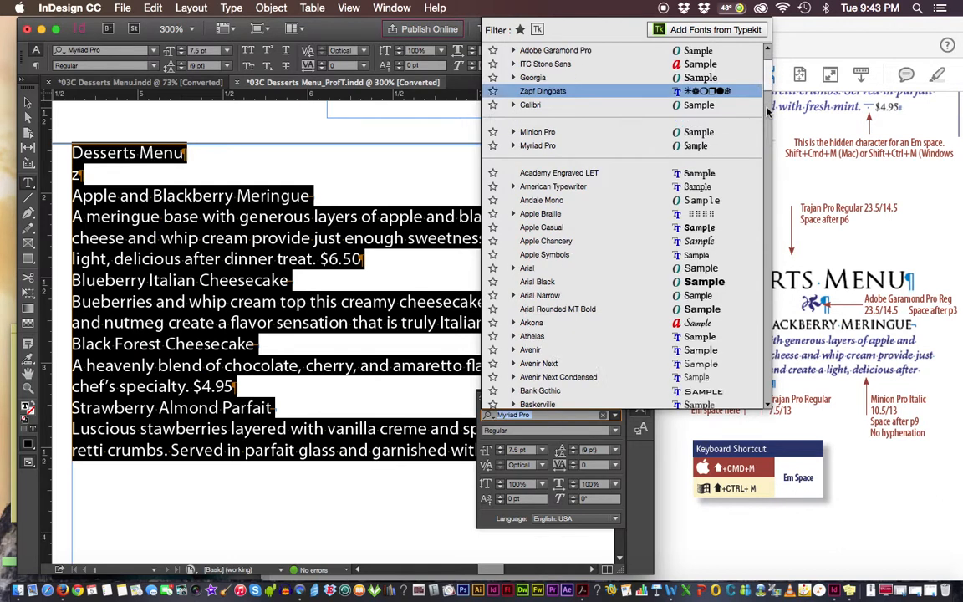
scroll(766, 295, down, 10)
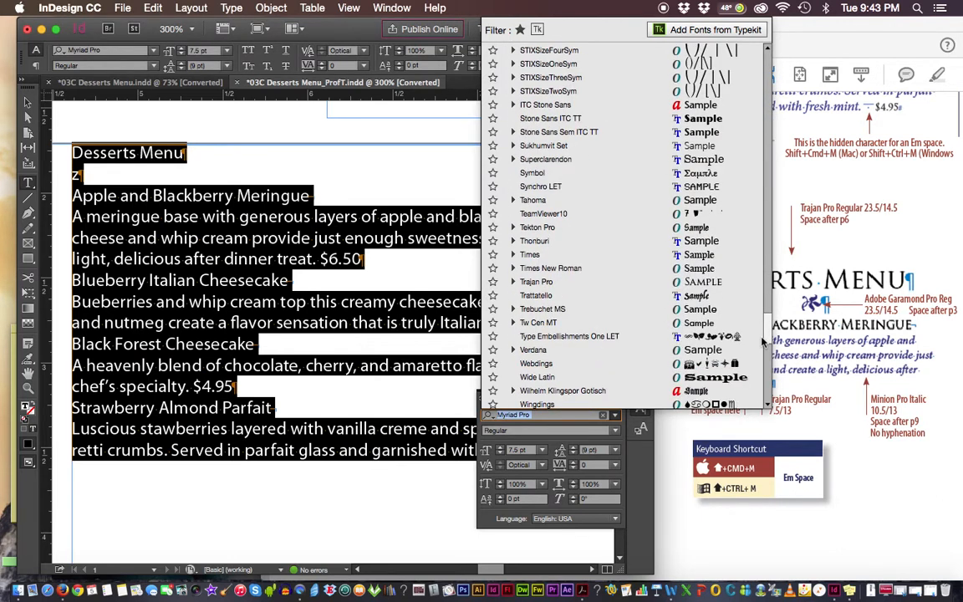
click(526, 284)
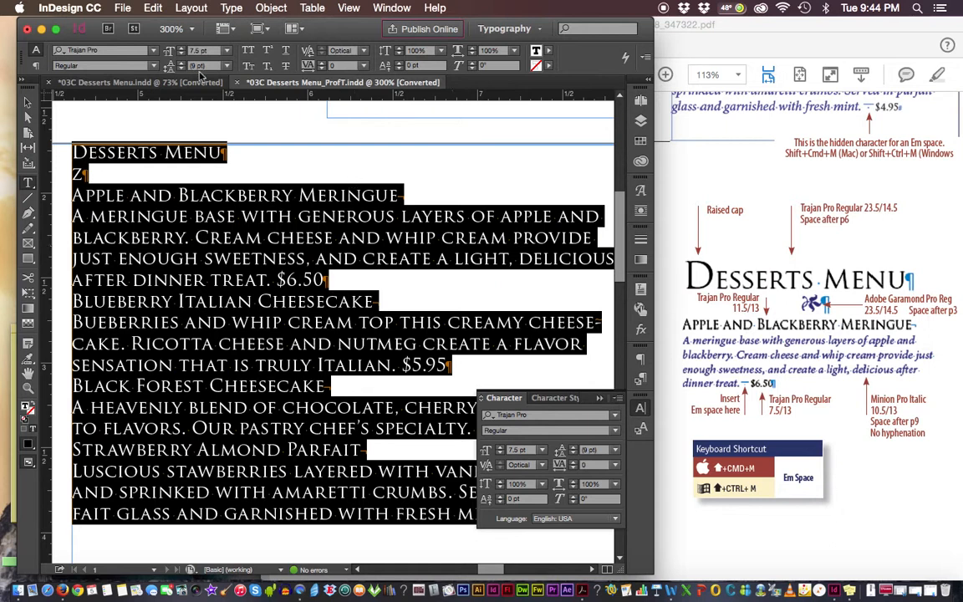
Step: Increase the font size of the selected menu text to 10 pt
click(226, 52)
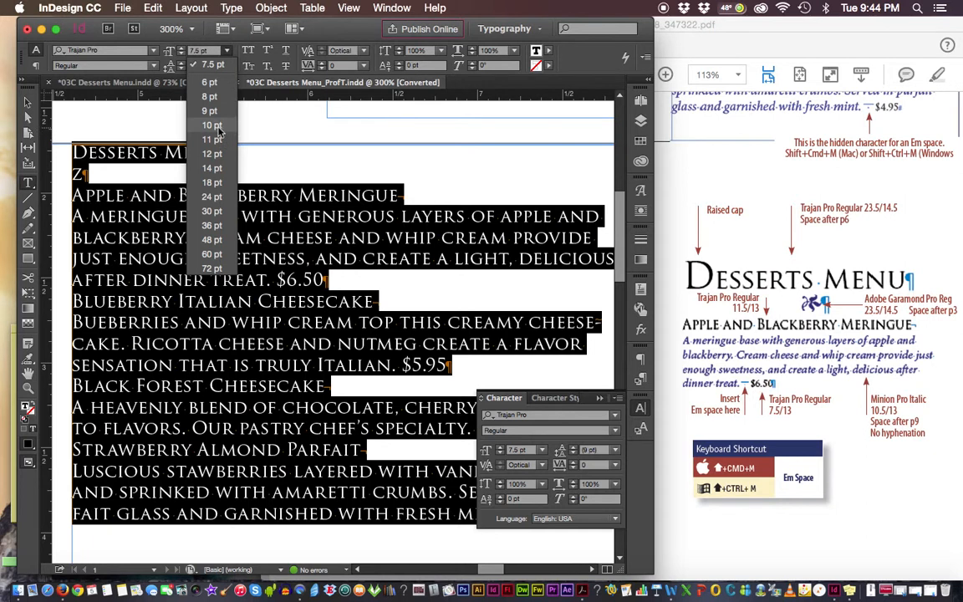
click(183, 50)
click(183, 50)
click(182, 49)
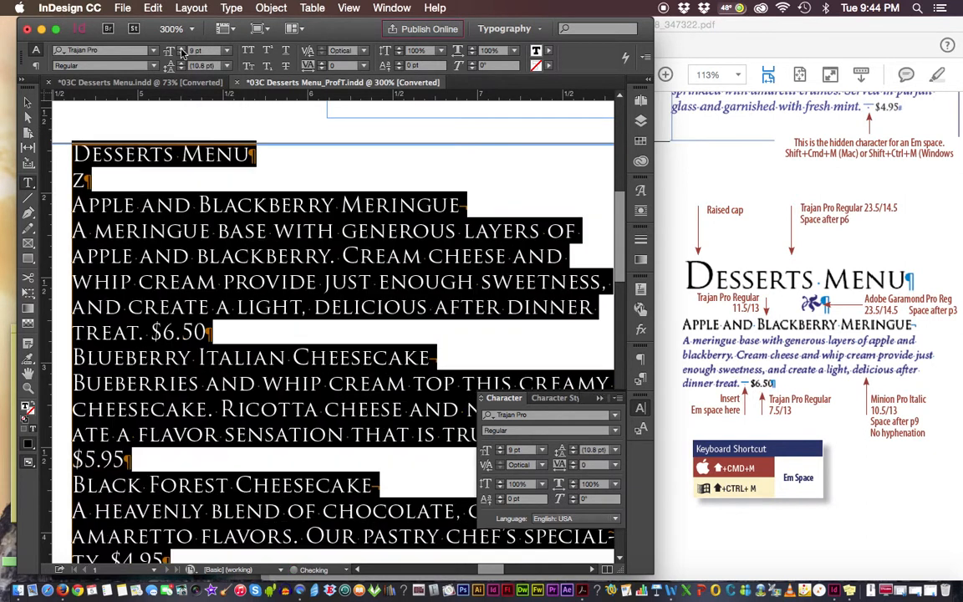
click(182, 51)
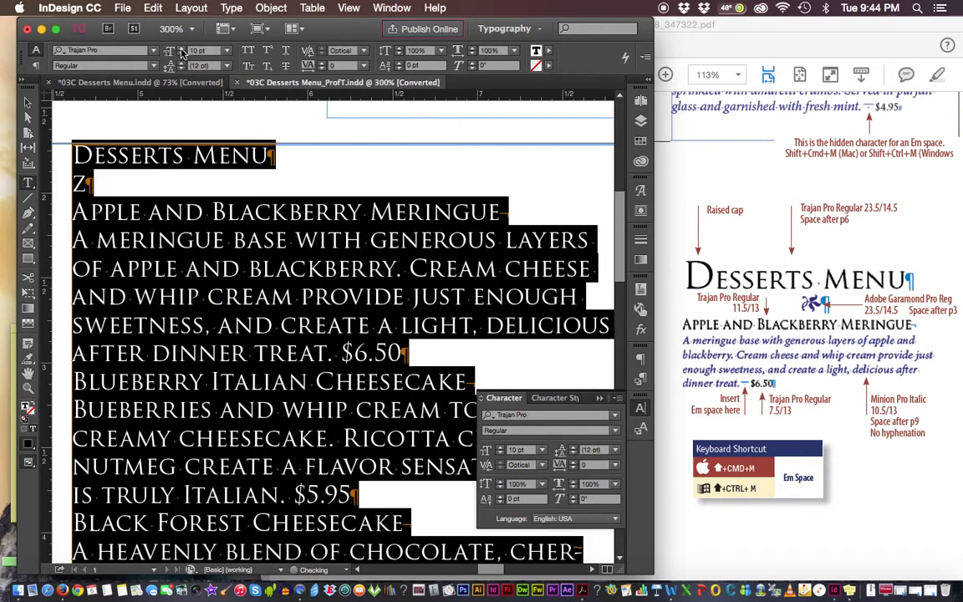
Step: Set the selected menu text to a font size of 10.5 pt with 13 pt leading
click(170, 51)
click(168, 52)
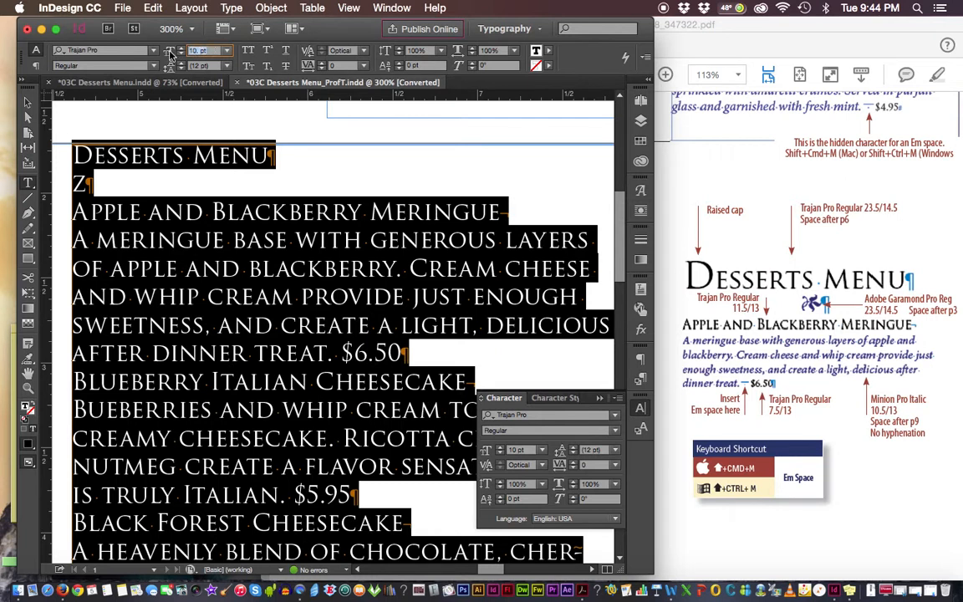
text(10.5)
key(Return)
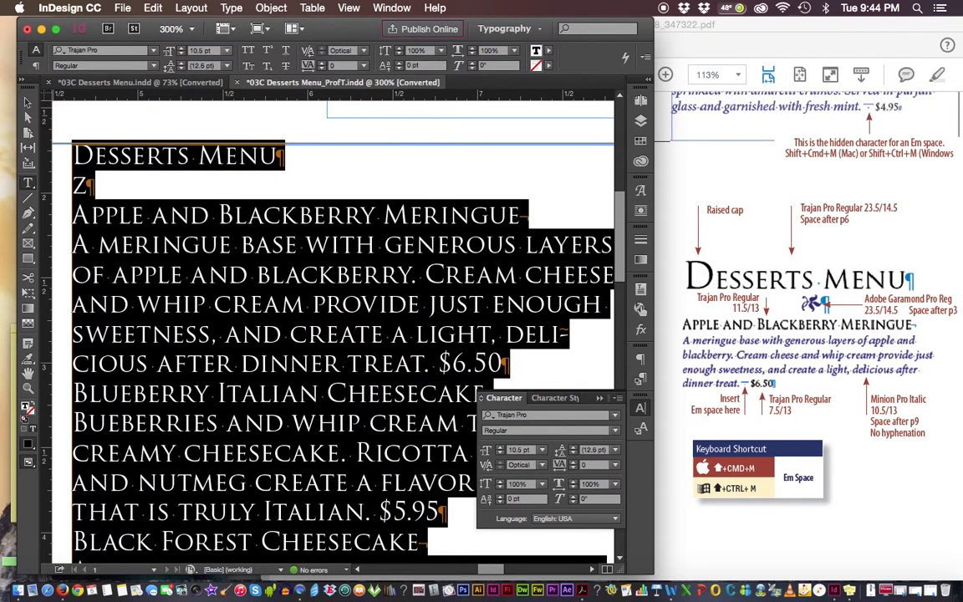
click(189, 67)
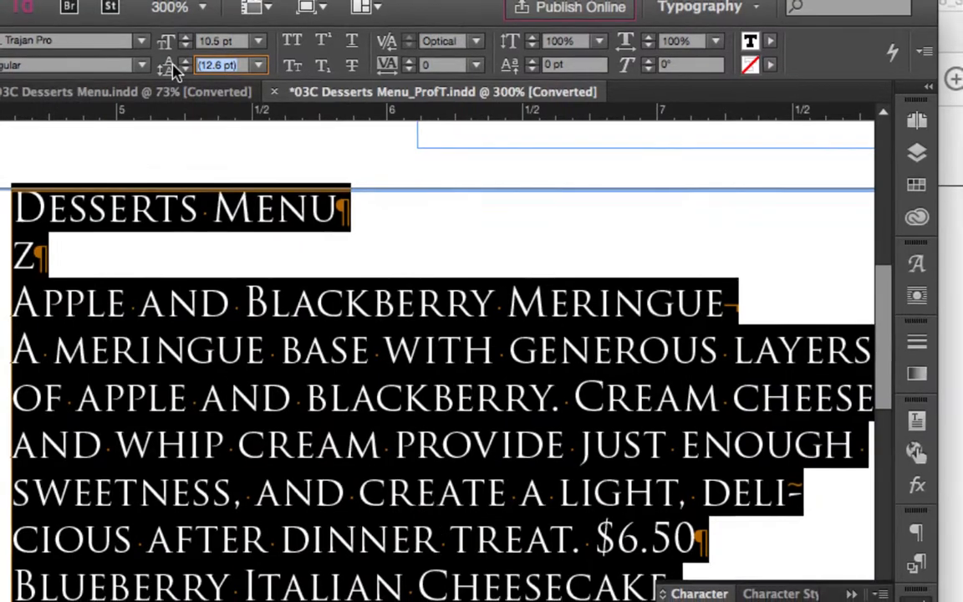
text(13)
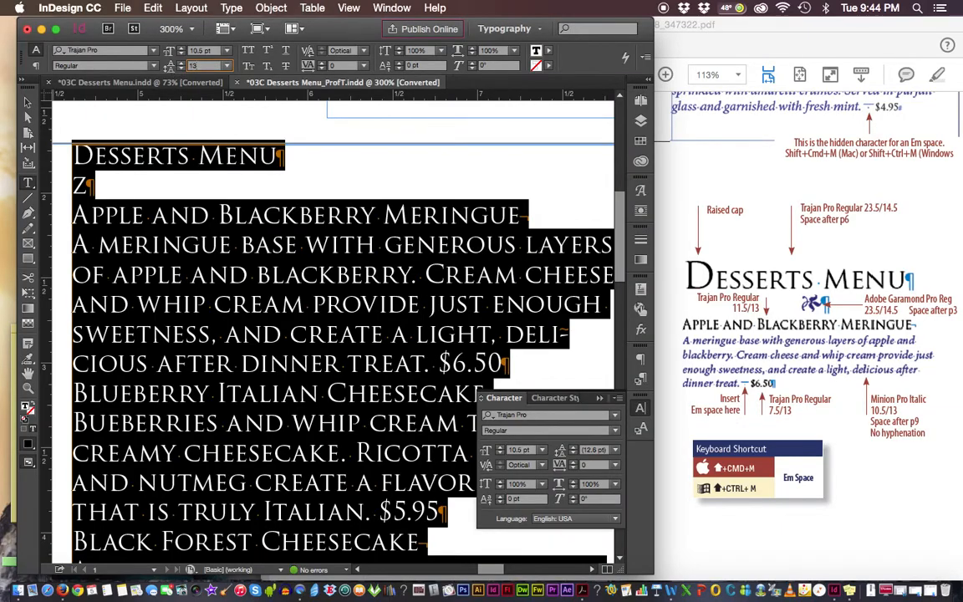
key(Return)
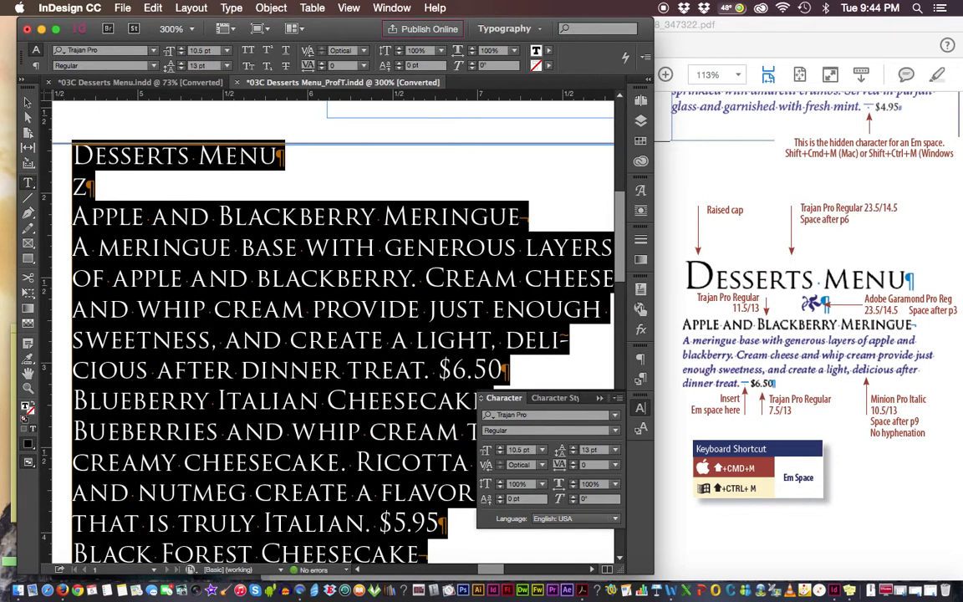
Step: Start saving the document as 03C Desserts Menu_ProfT.indd and choose the 03 artwork and resources folder inside AGD2020 APPLIED DESIGN
drag(620, 204, 633, 235)
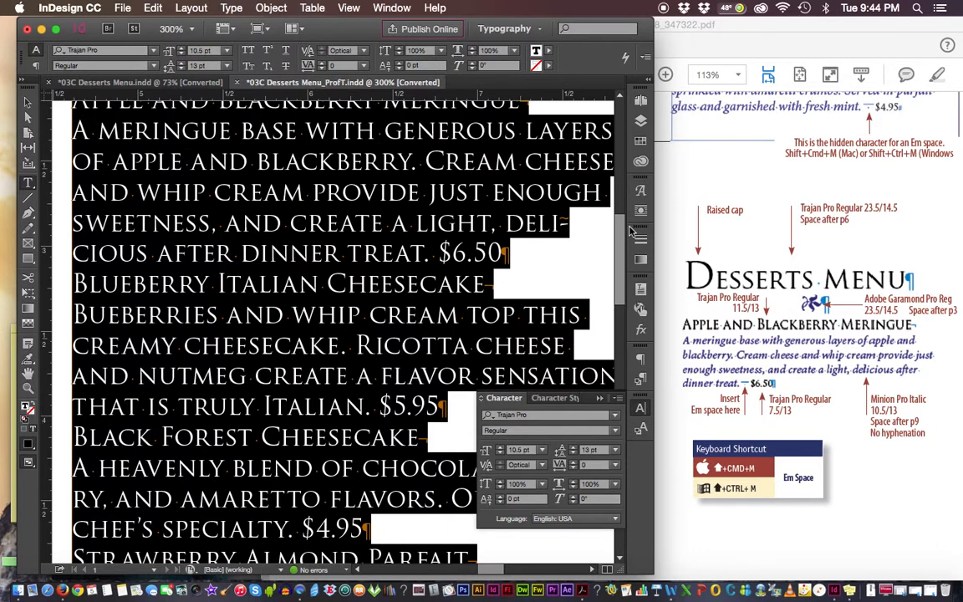
key(super+minus)
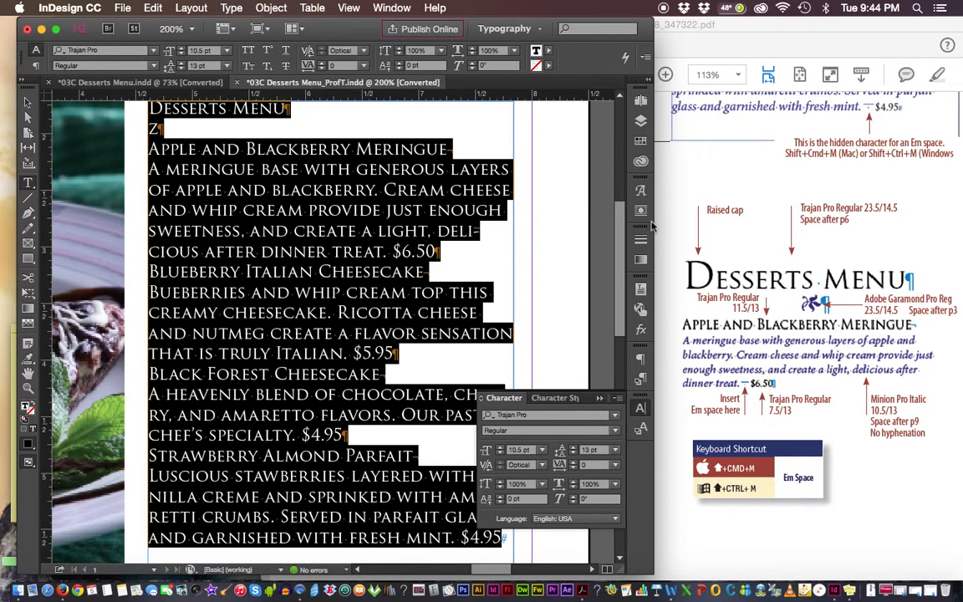
mouse_move(633, 235)
mouse_down()
mouse_move(622, 292)
mouse_move(630, 194)
mouse_move(631, 234)
mouse_up()
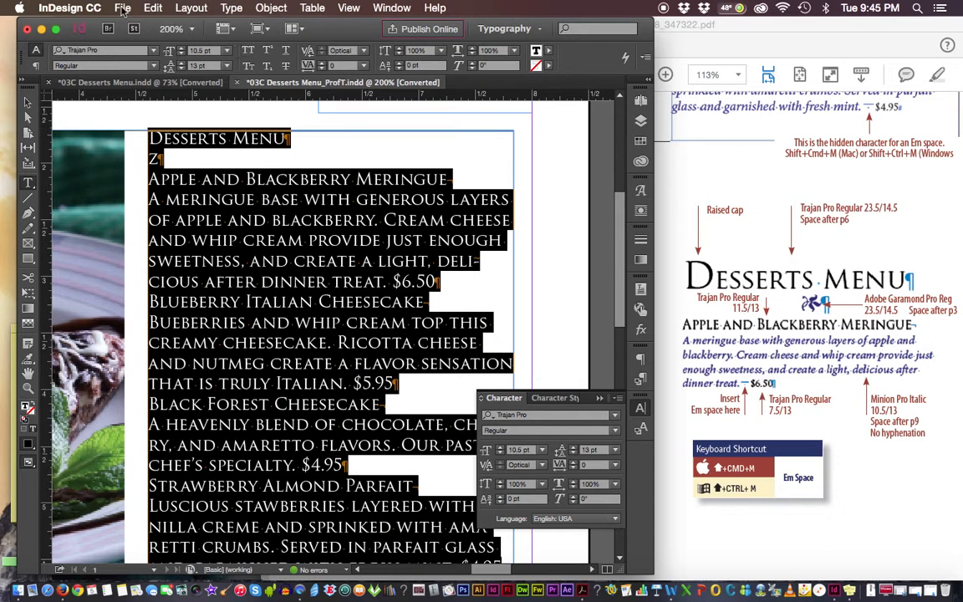
click(119, 9)
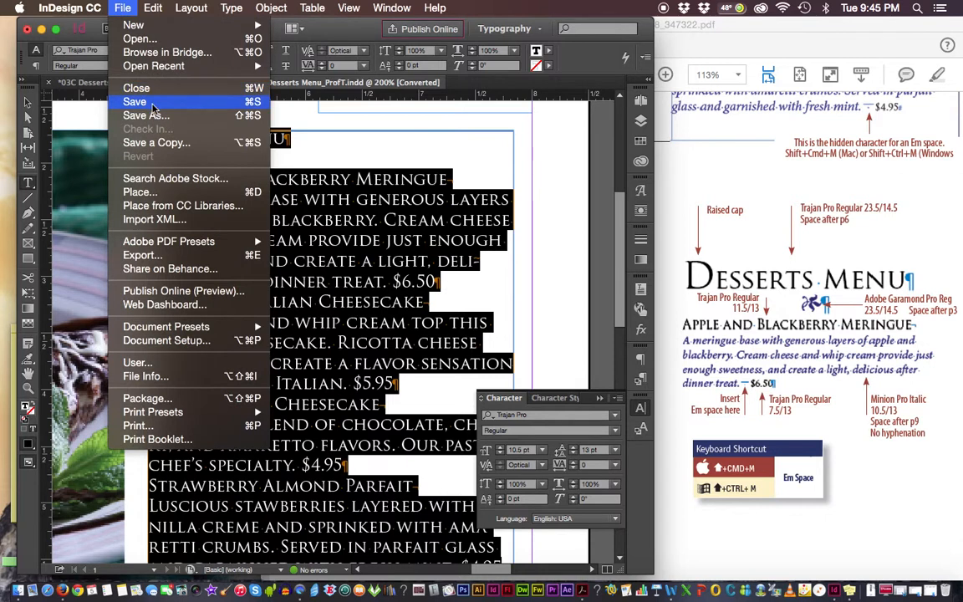
click(142, 102)
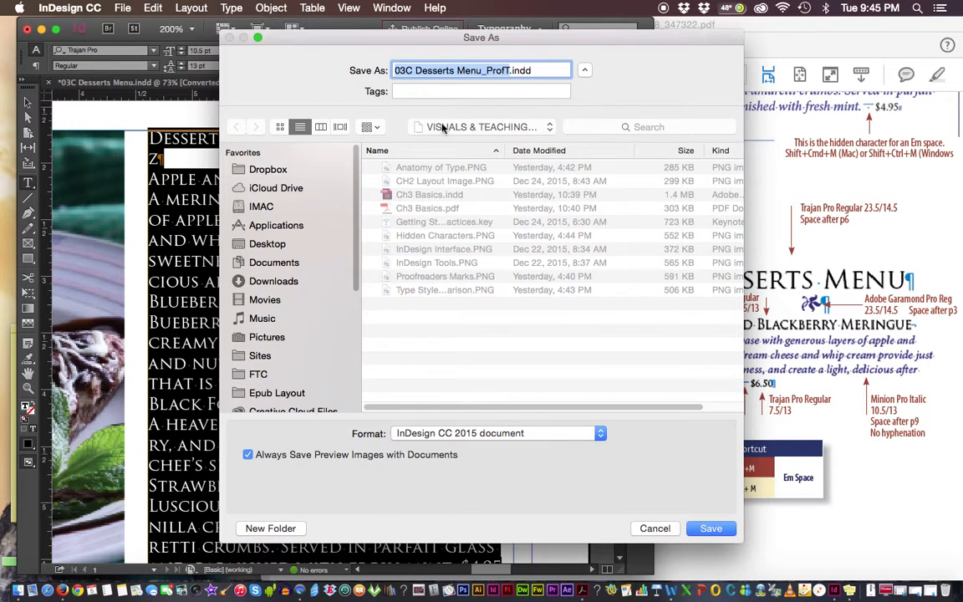
click(455, 128)
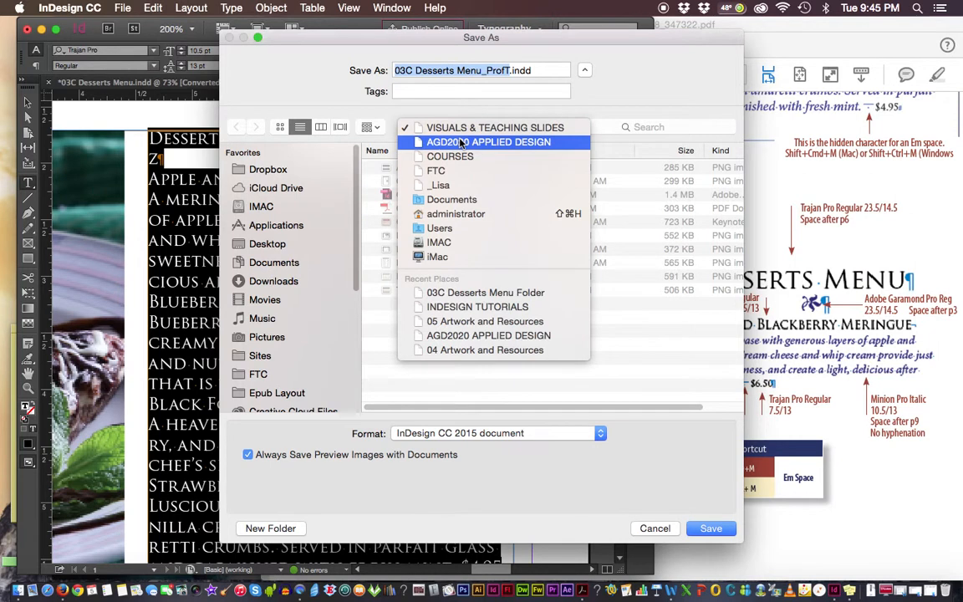
click(459, 143)
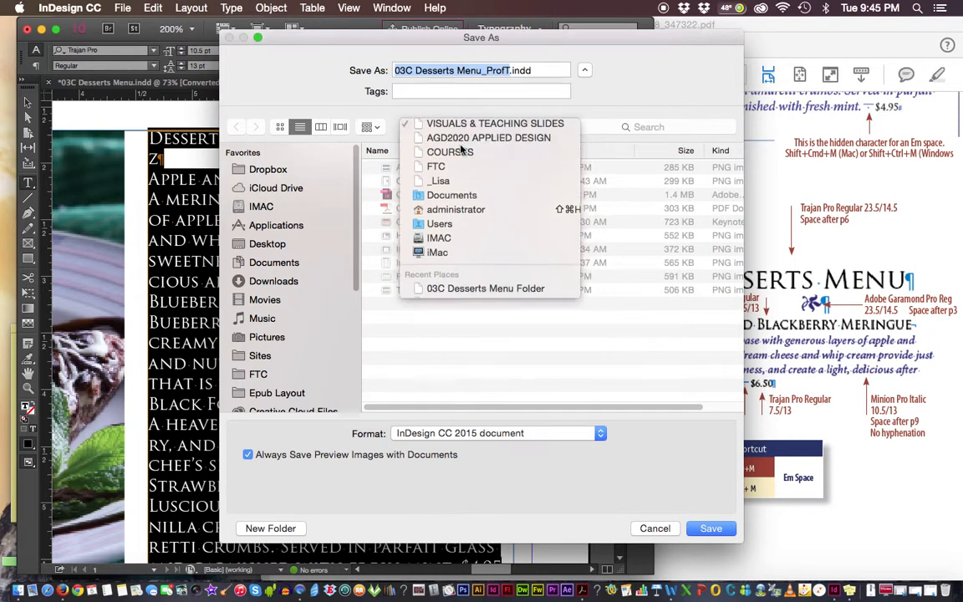
click(457, 166)
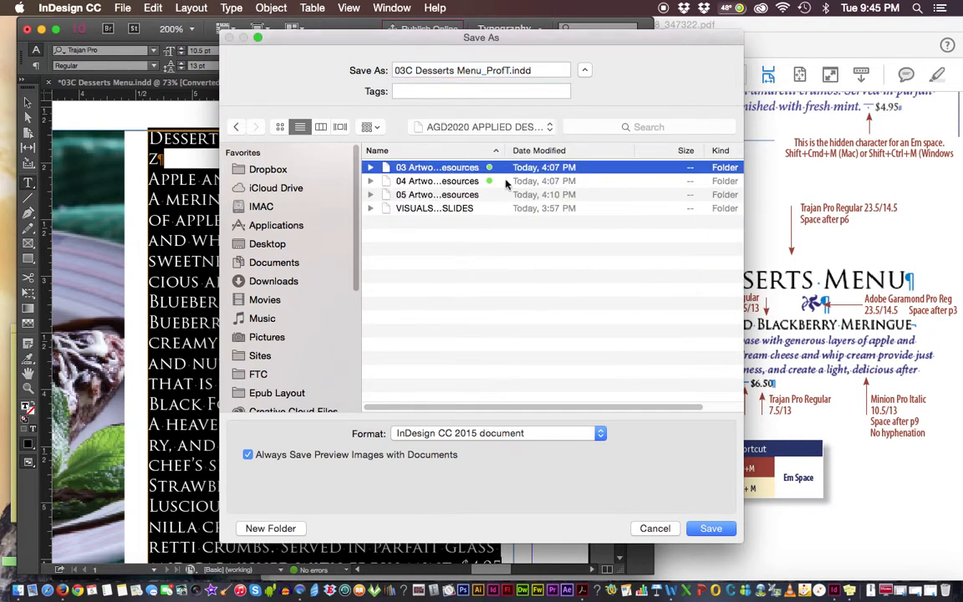